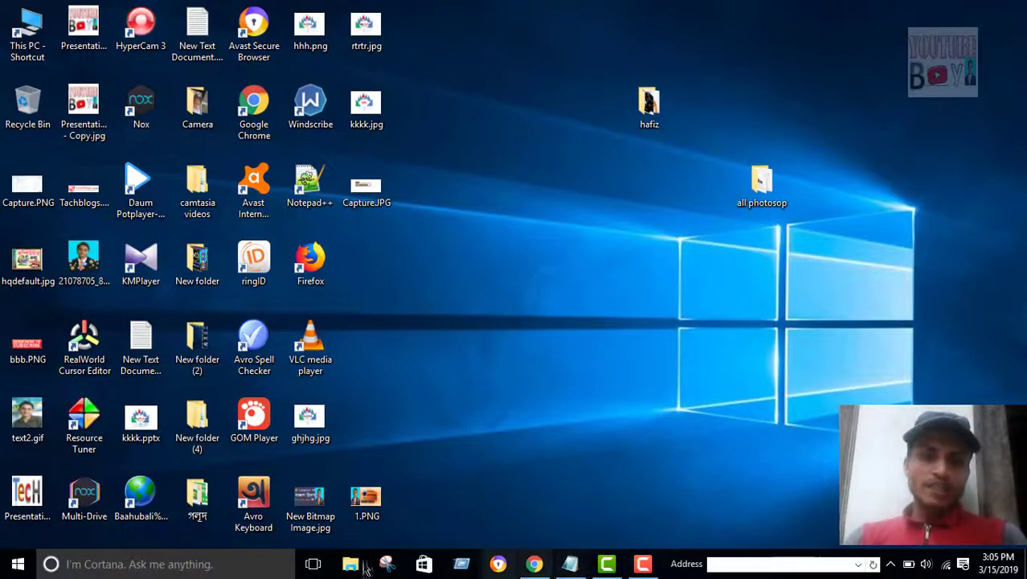
# Search Windows for "con" and open Control Panel from the results.
pyautogui.click(125, 566)
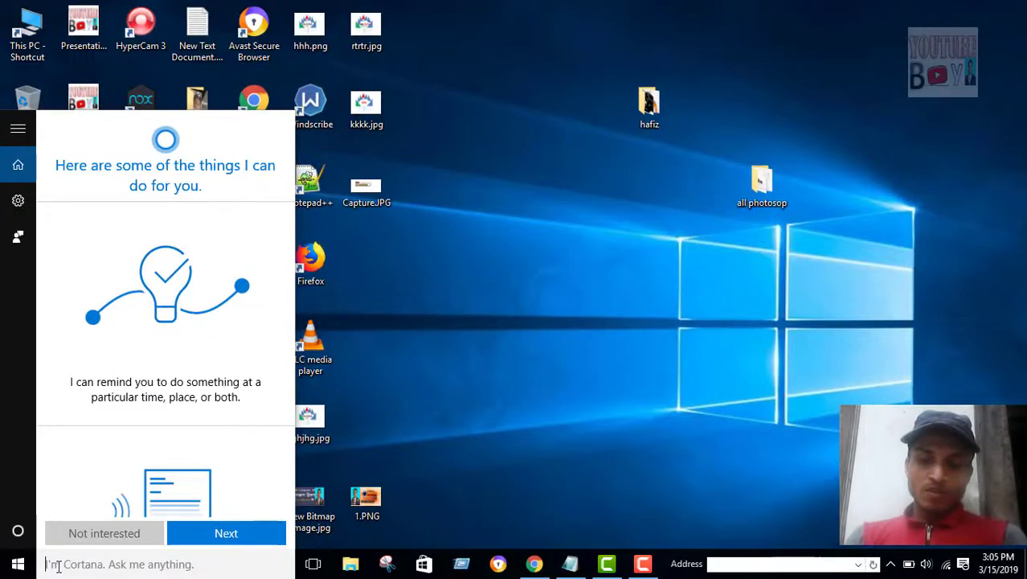
pyautogui.write('co')
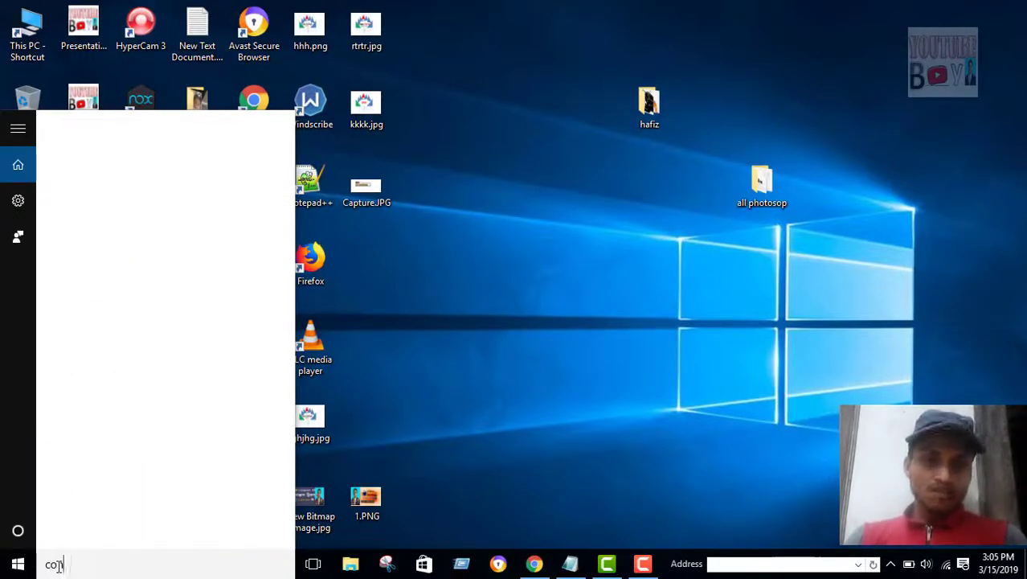
pyautogui.write('n')
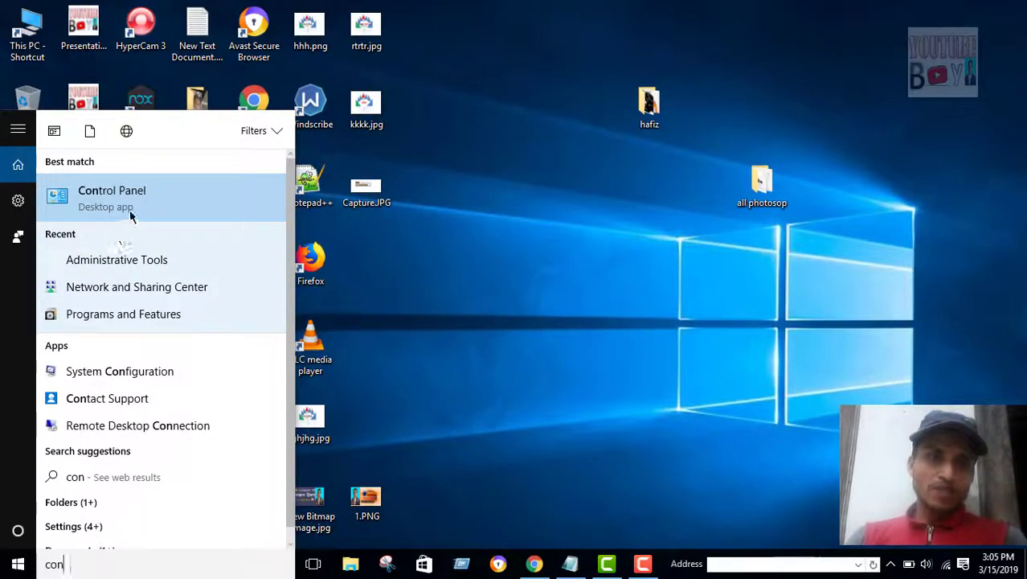
pyautogui.click(132, 194)
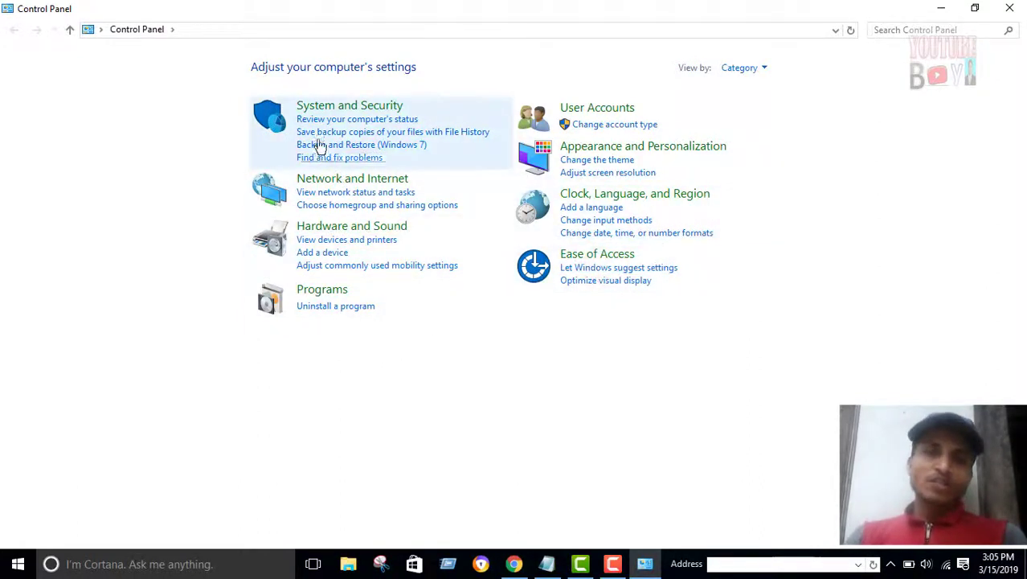
# Open System Configuration from the Administrative Tools under System and Security.
pyautogui.click(354, 108)
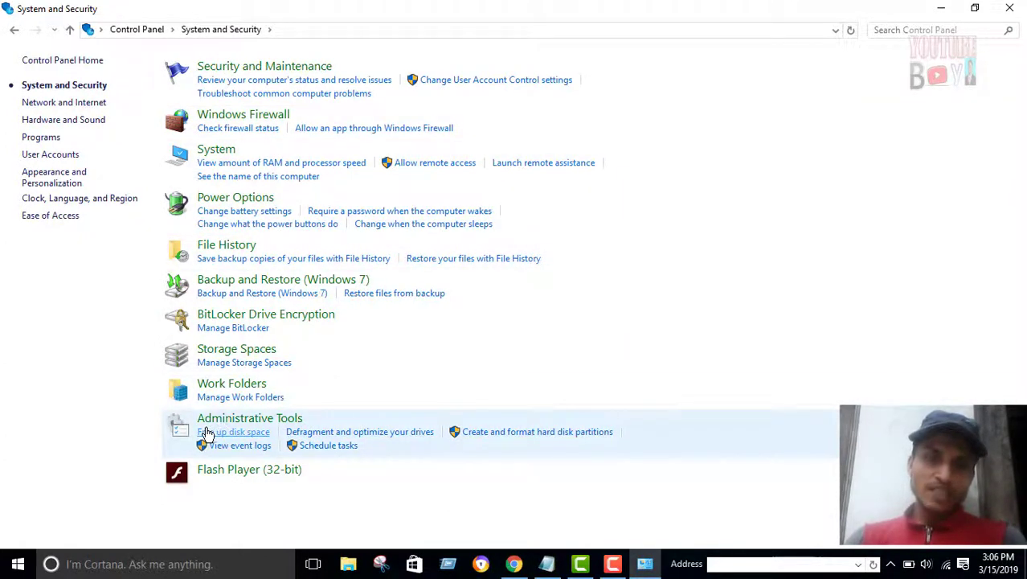
pyautogui.click(261, 426)
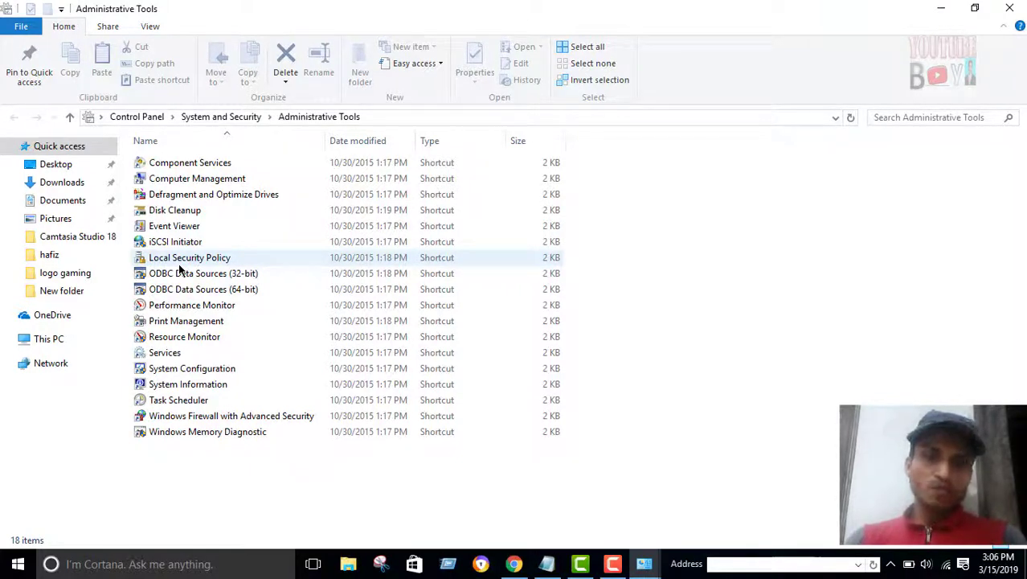
pyautogui.click(204, 371)
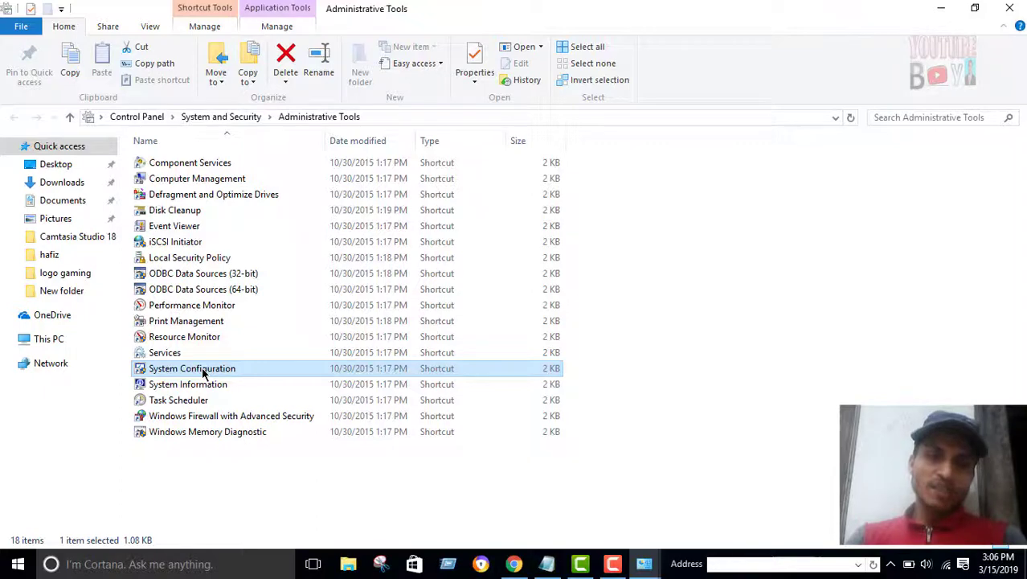
pyautogui.doubleClick(203, 372)
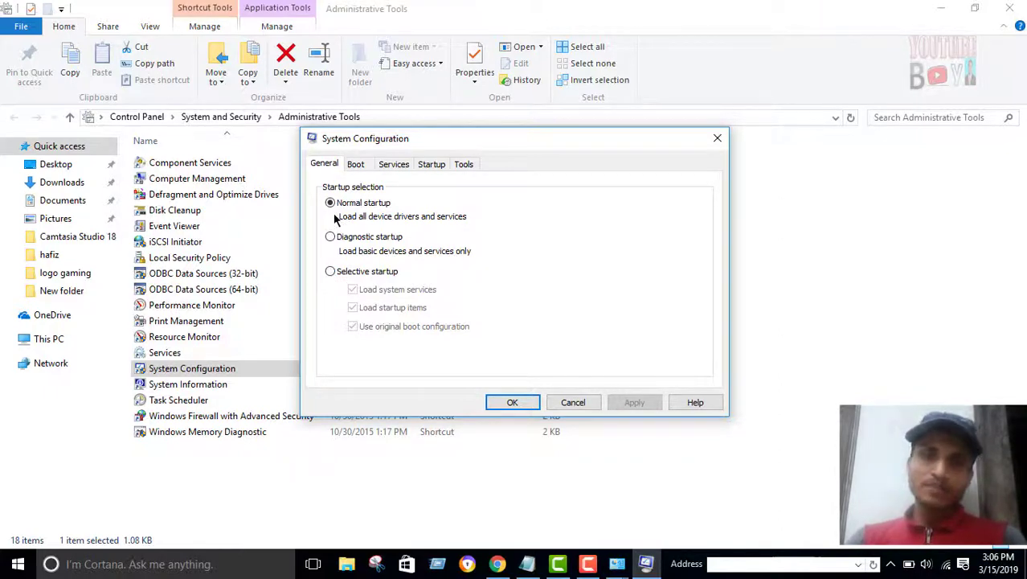
# Choose Selective startup and set the boot timeout to 5 seconds.
pyautogui.click(330, 271)
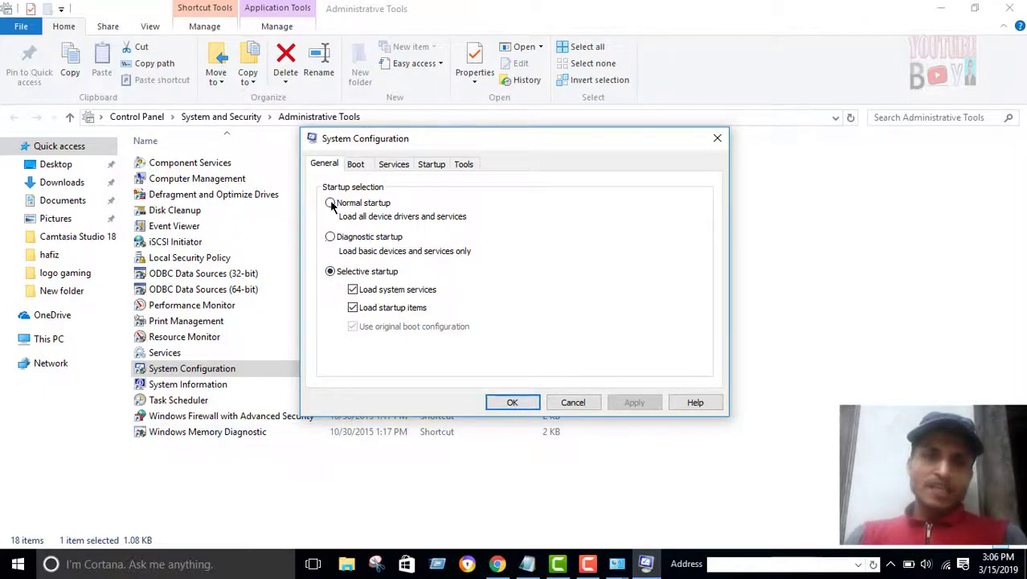
pyautogui.click(360, 165)
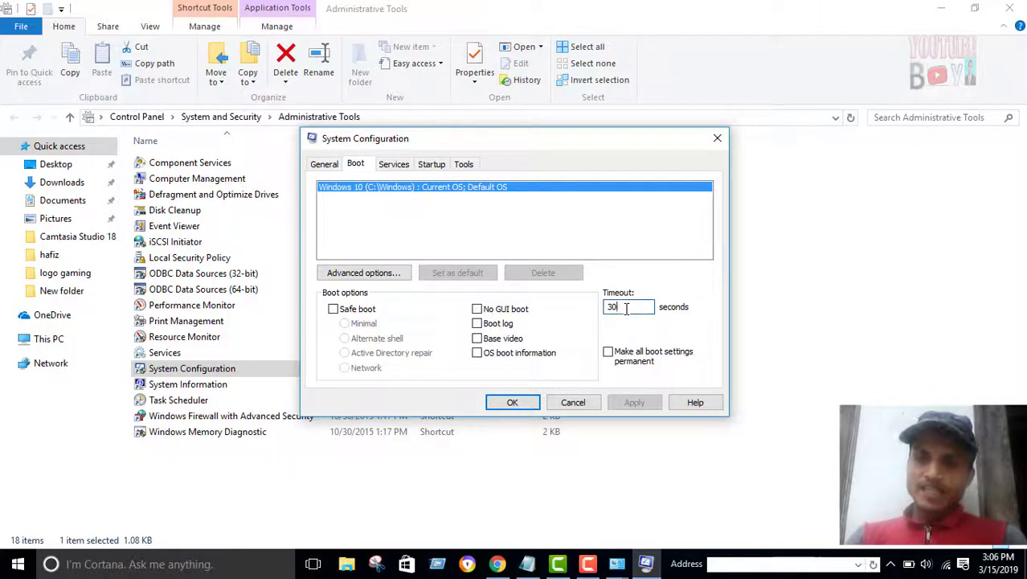
pyautogui.press('BackSpace')
pyautogui.press('BackSpace')
pyautogui.write('5')
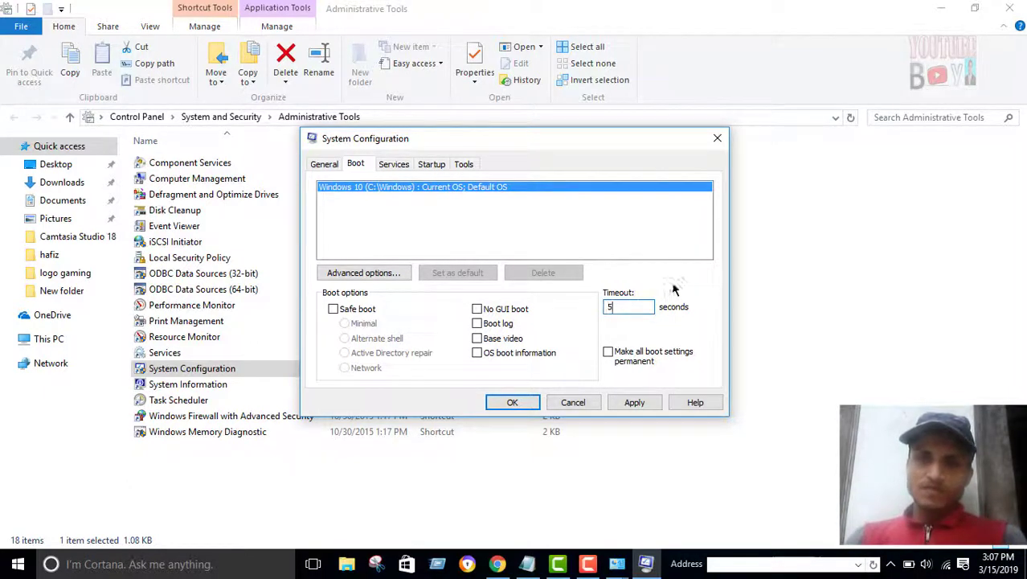
# Enable the number of processors setting in the advanced boot options and set it to 4.
pyautogui.click(366, 273)
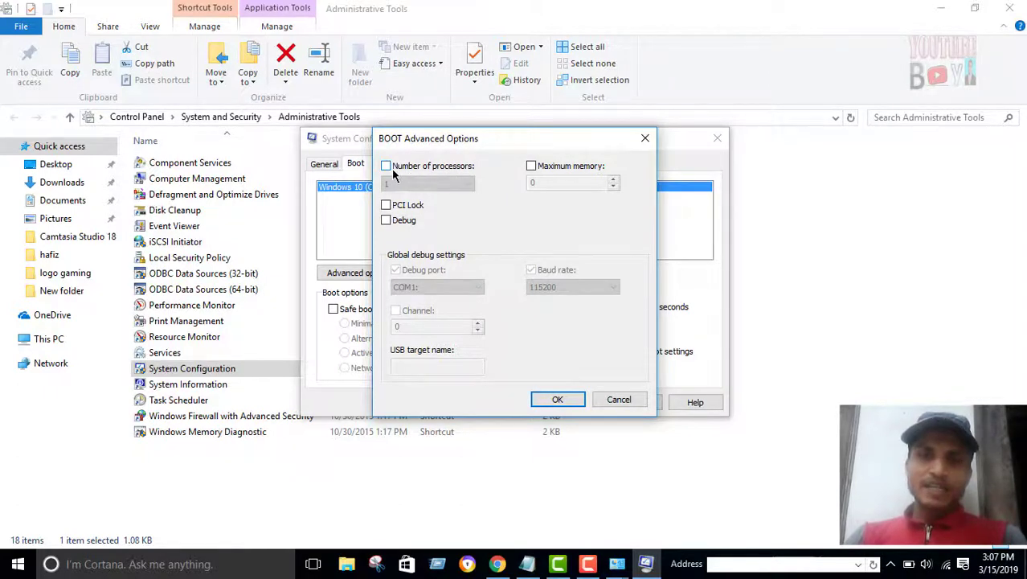
pyautogui.click(386, 167)
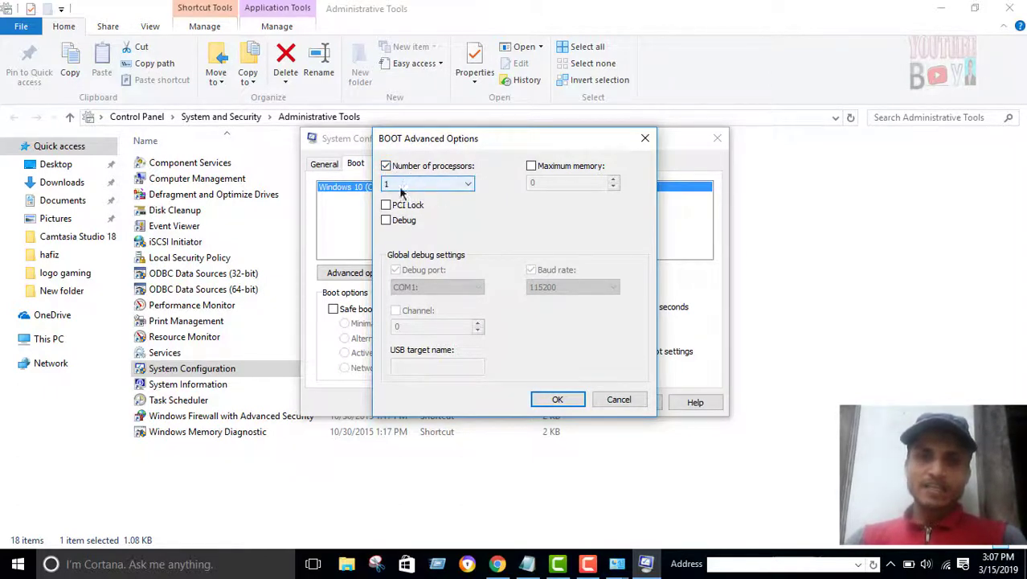
pyautogui.click(464, 185)
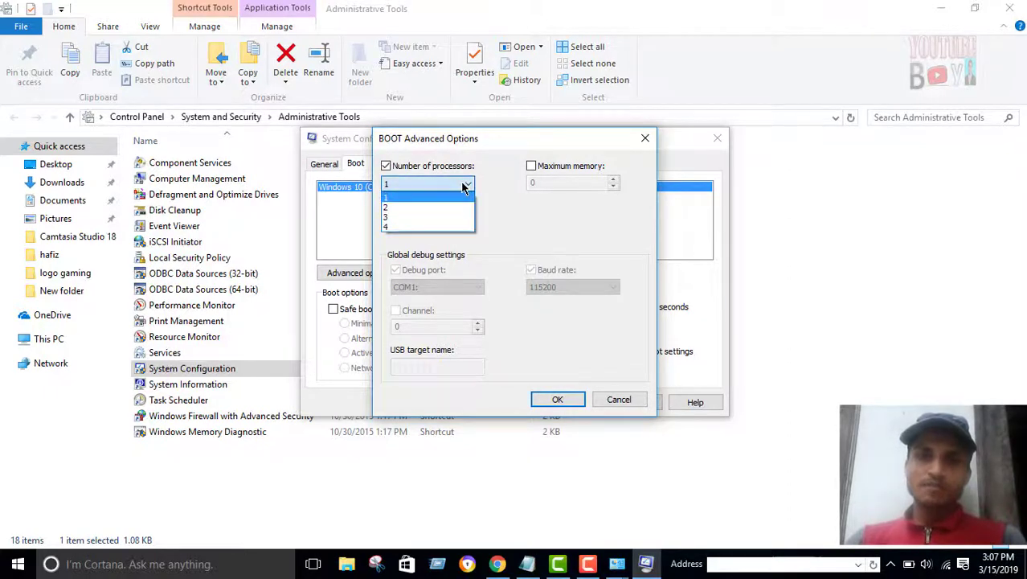
pyautogui.click(465, 186)
pyautogui.click(387, 166)
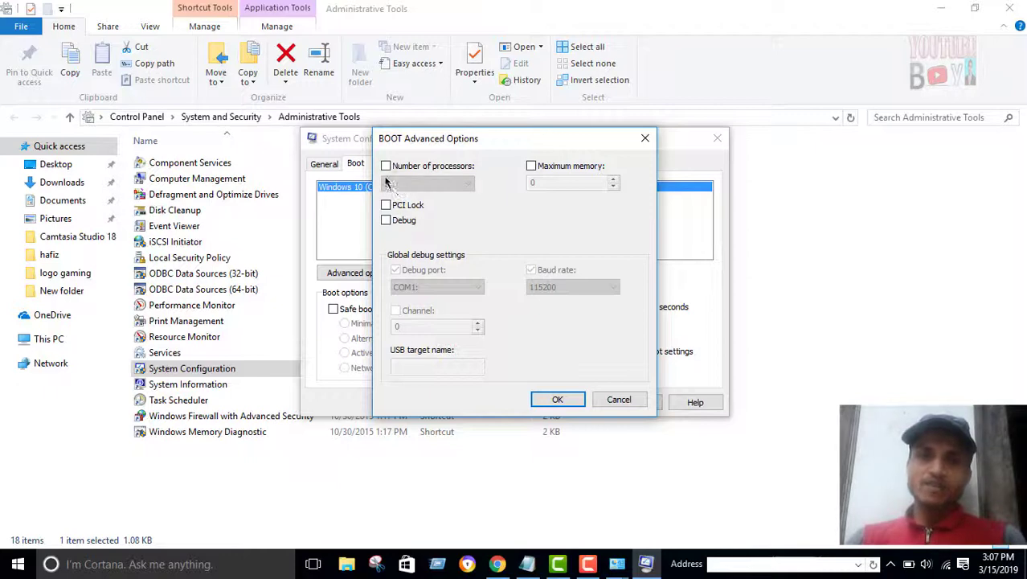
pyautogui.click(385, 166)
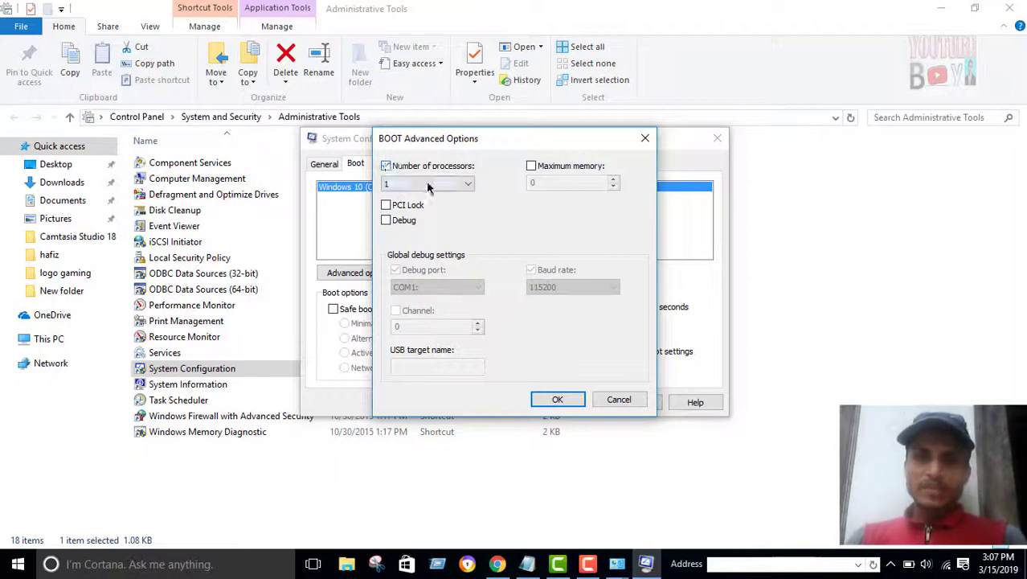
pyautogui.click(454, 184)
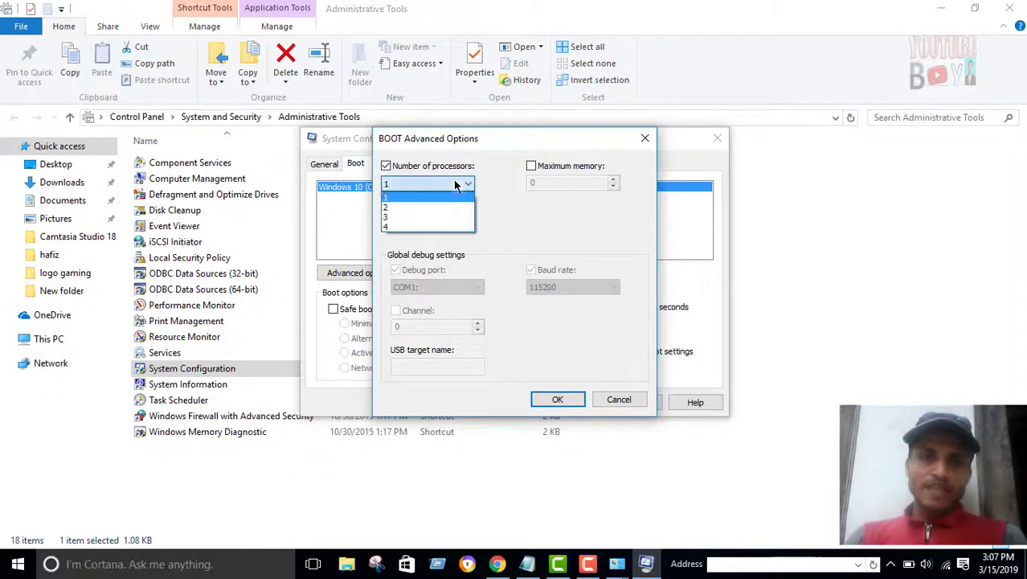
pyautogui.click(389, 228)
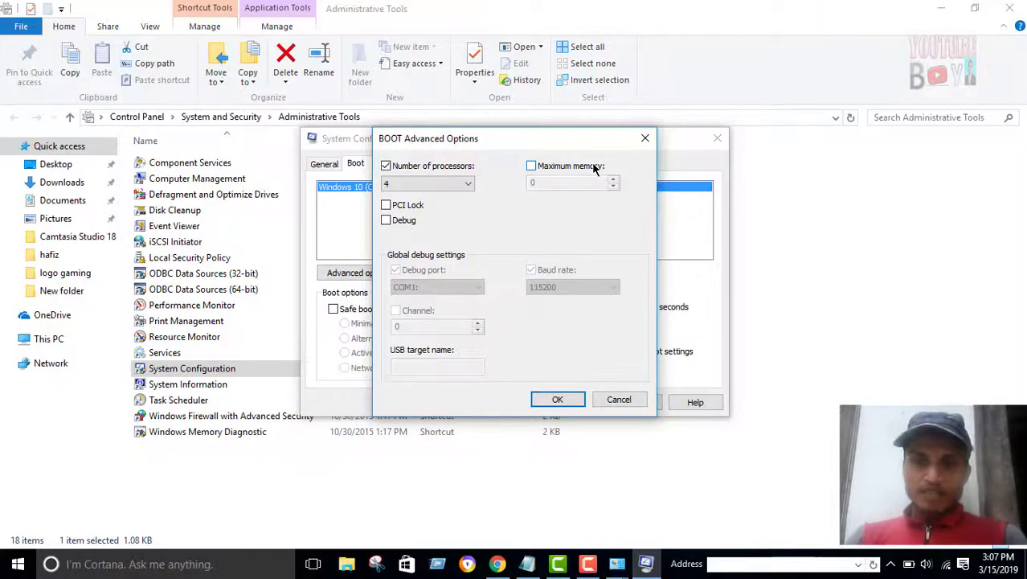
# Enable the maximum memory setting at 4096 and accept the advanced boot options.
pyautogui.click(531, 166)
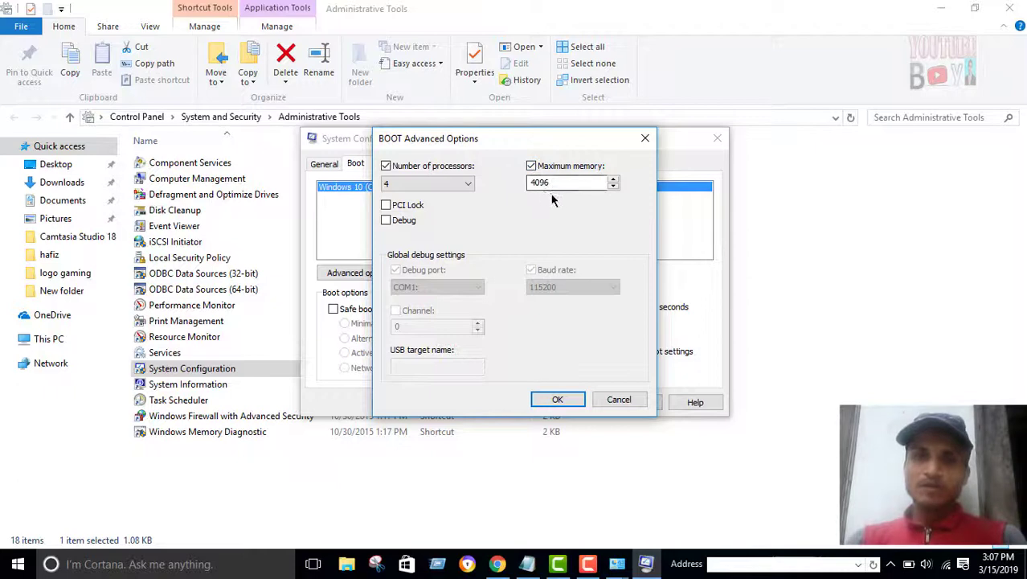
pyautogui.click(546, 184)
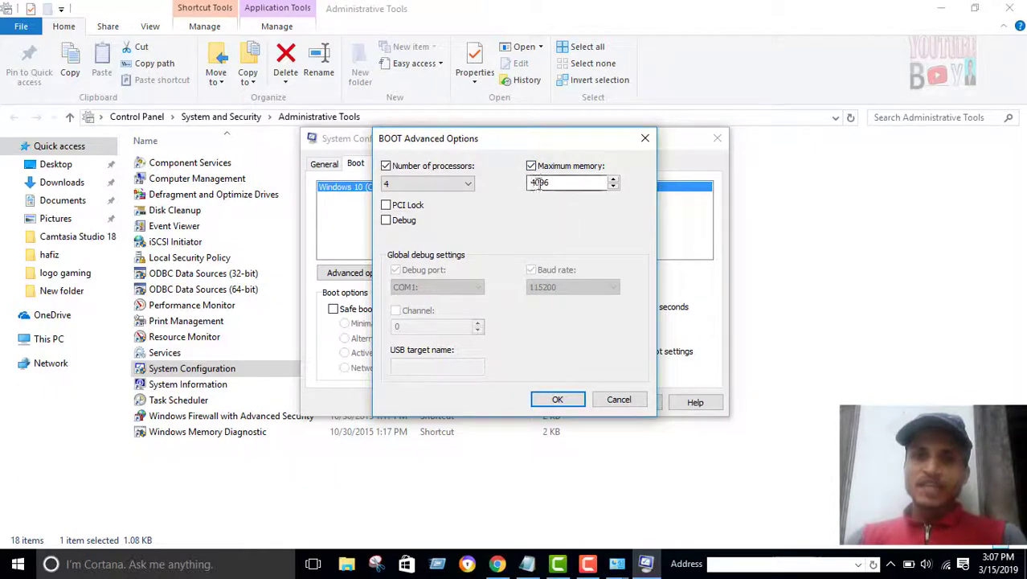
pyautogui.click(612, 187)
pyautogui.click(612, 187)
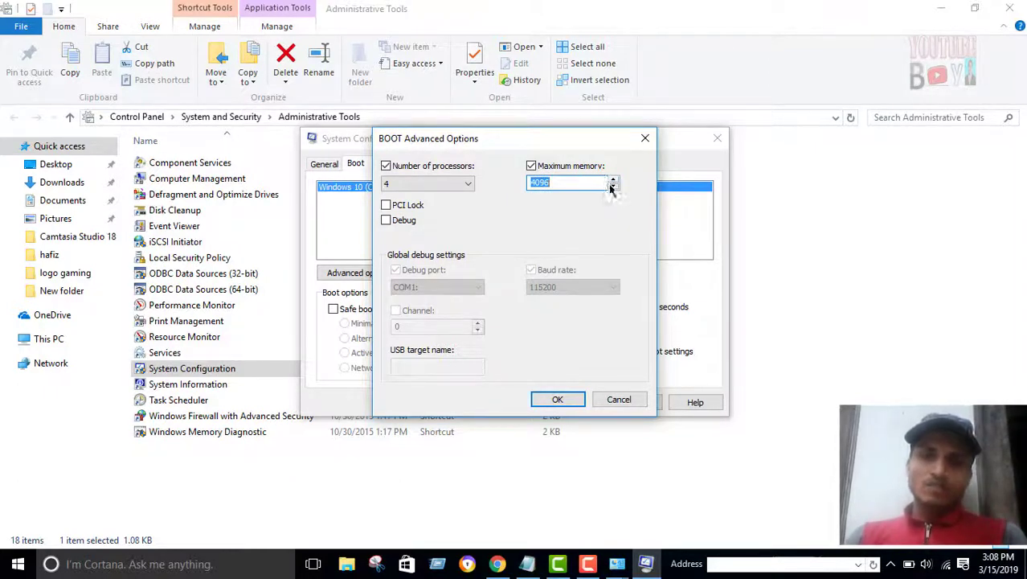
pyautogui.click(612, 187)
pyautogui.click(613, 187)
pyautogui.click(613, 187)
pyautogui.click(613, 187)
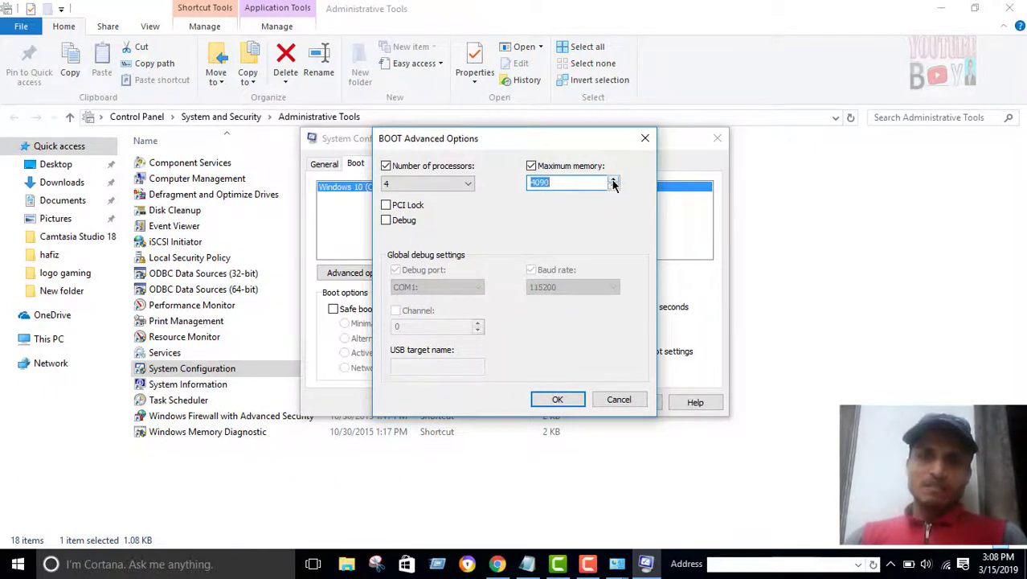
pyautogui.click(613, 182)
pyautogui.click(613, 182)
pyautogui.click(614, 181)
pyautogui.click(613, 182)
pyautogui.click(614, 181)
pyautogui.click(614, 181)
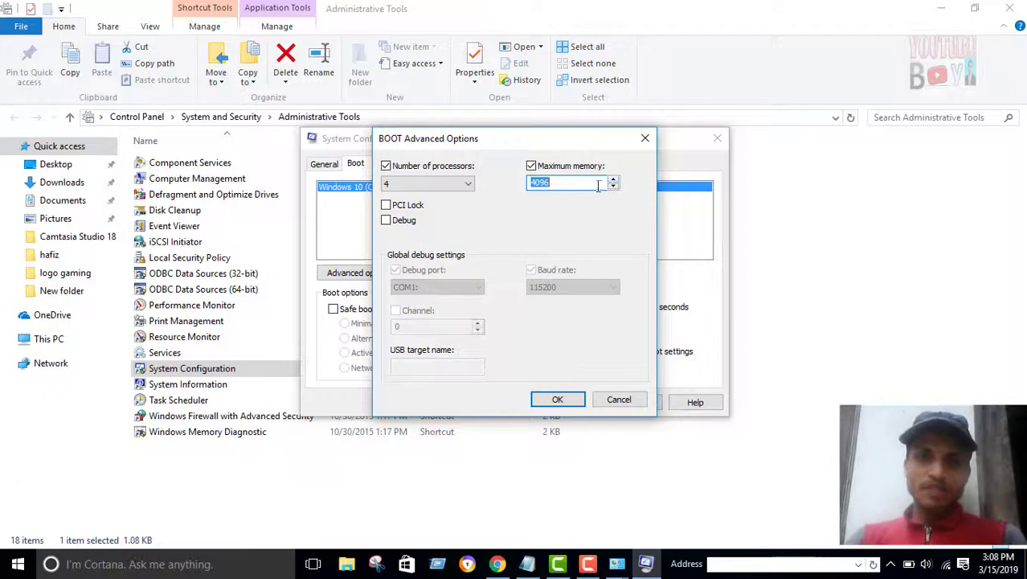
pyautogui.click(554, 400)
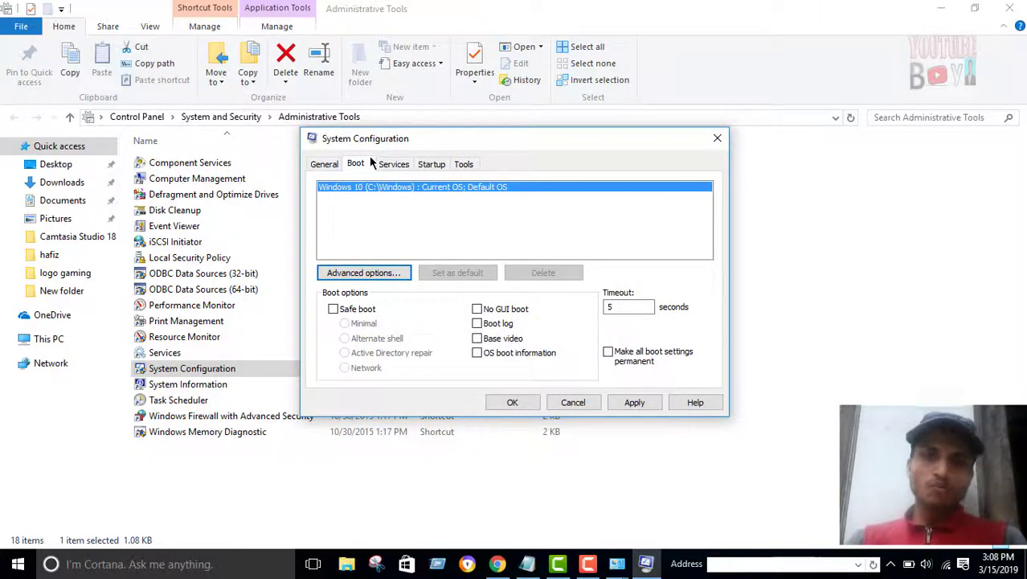
# Review the system services, and examine the startup items and their status in Task Manager.
pyautogui.click(393, 164)
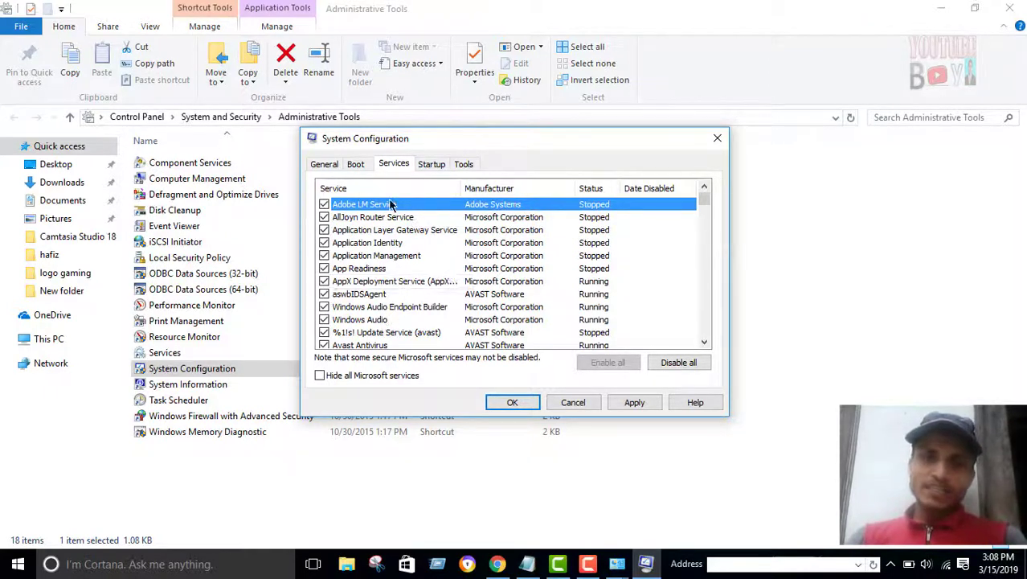
pyautogui.click(430, 166)
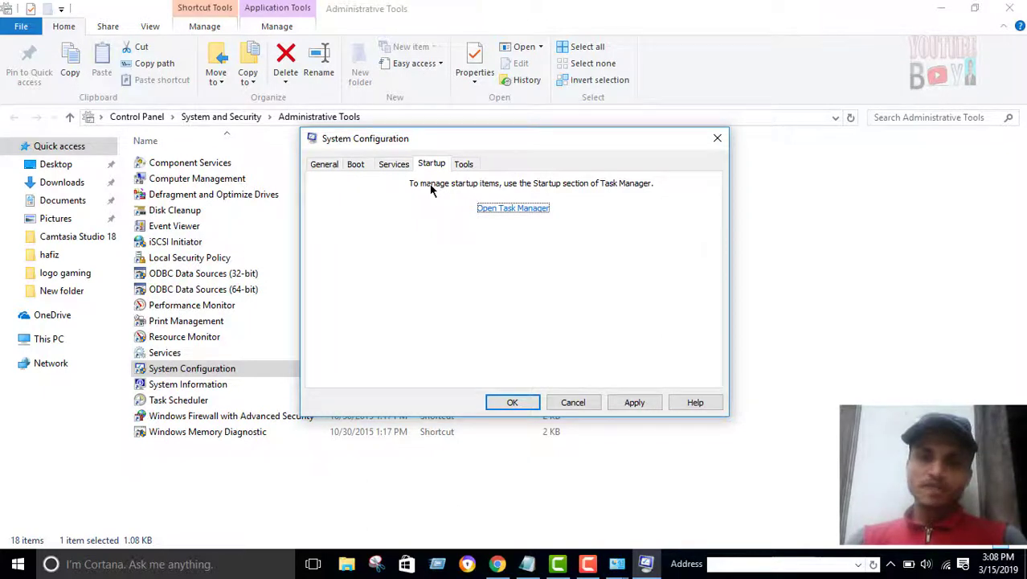
pyautogui.click(522, 210)
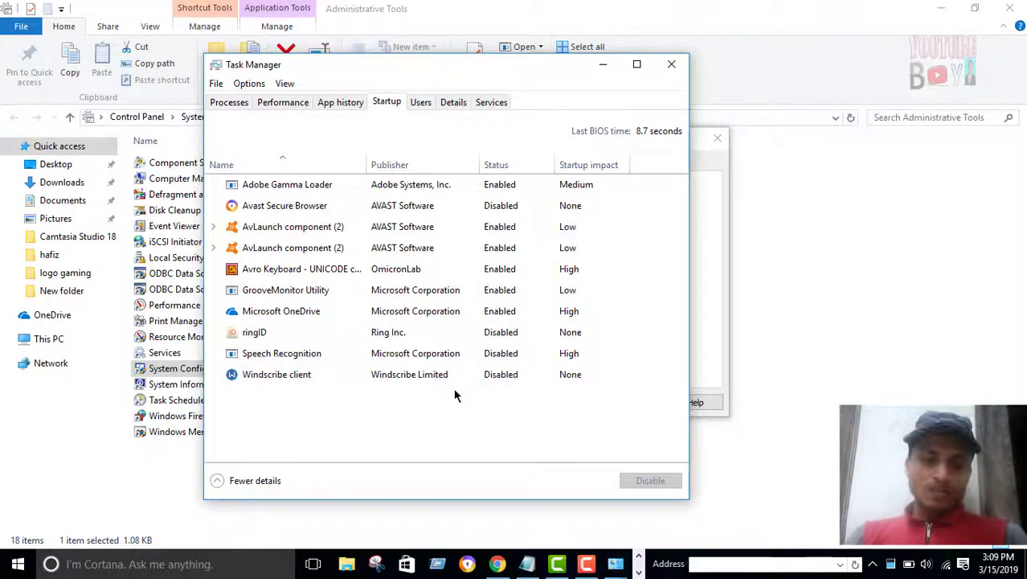
pyautogui.press('alt')
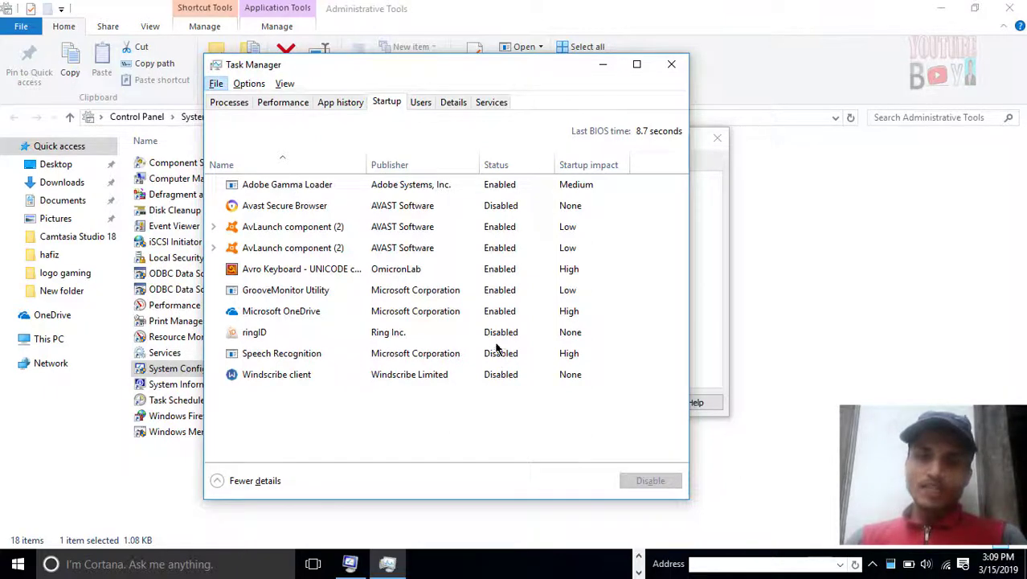
pyautogui.click(502, 227)
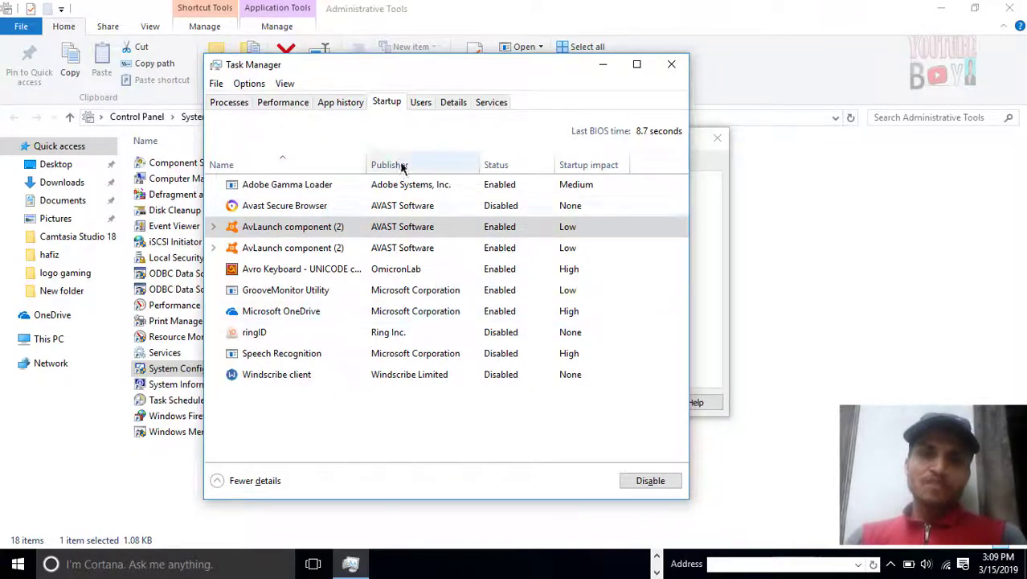
# Examine the running processes and performance in Task Manager, close it, and review System Configuration's tools and general startup selection.
pyautogui.click(224, 106)
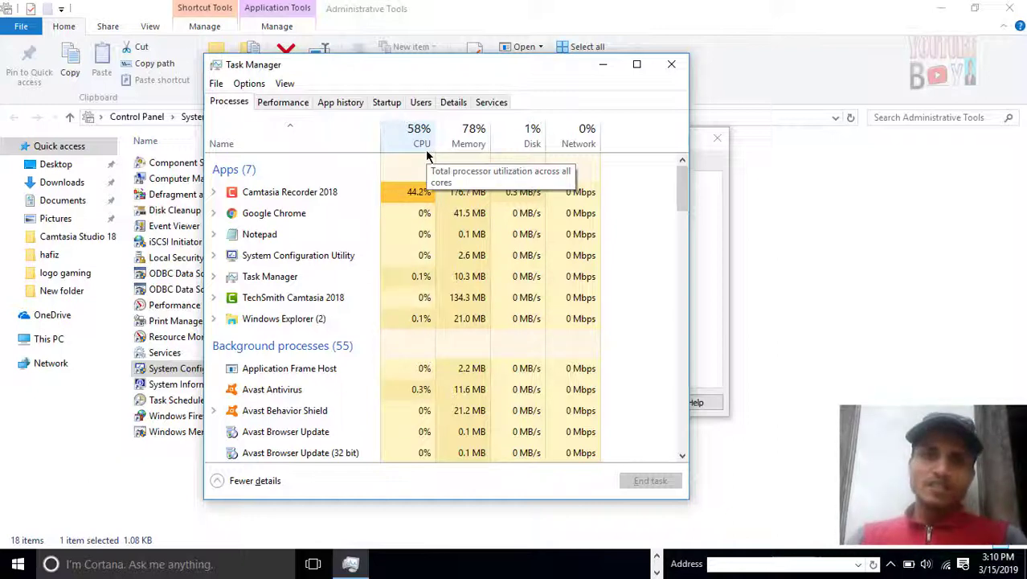
pyautogui.click(280, 104)
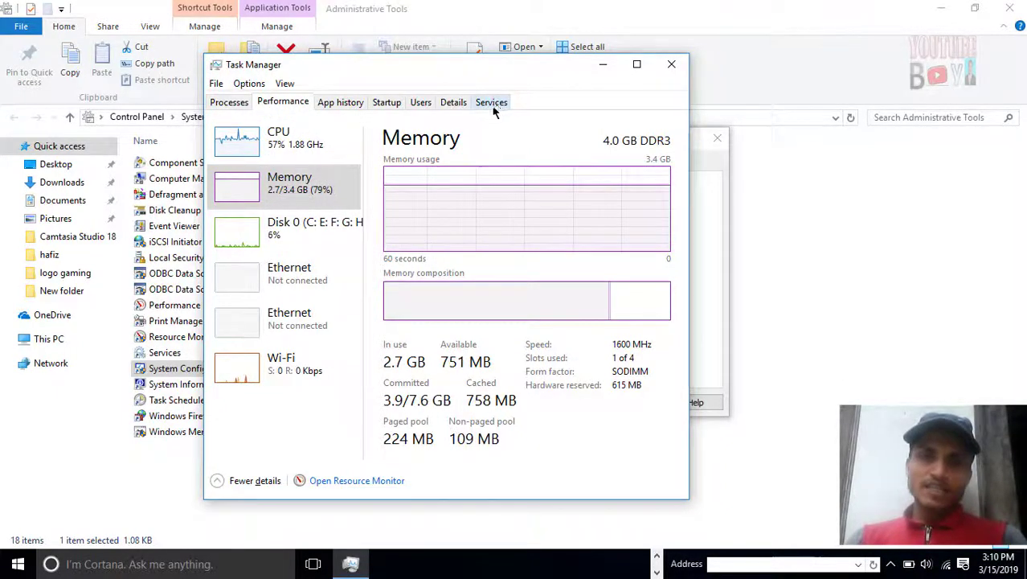
pyautogui.click(672, 71)
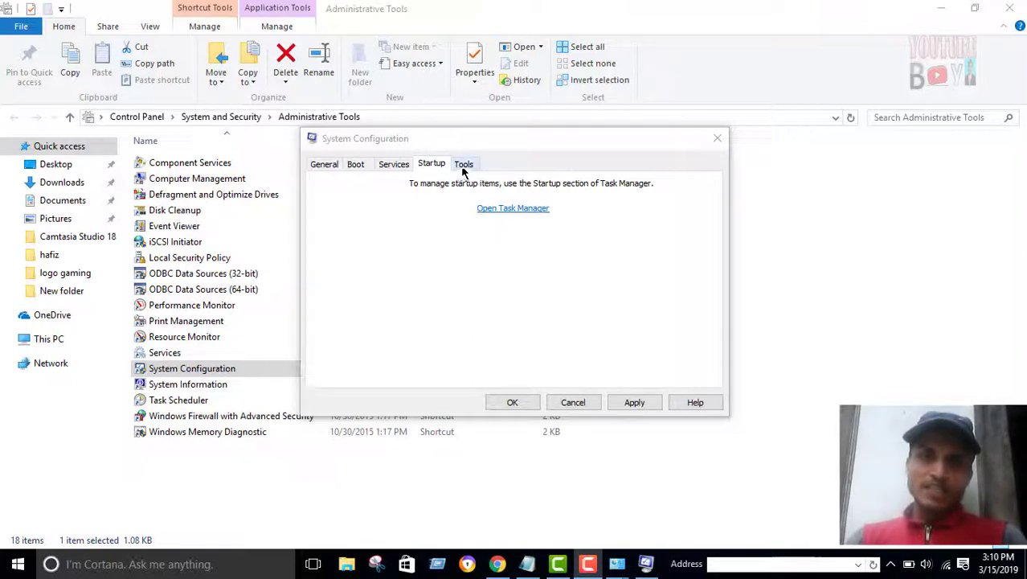
pyautogui.click(464, 166)
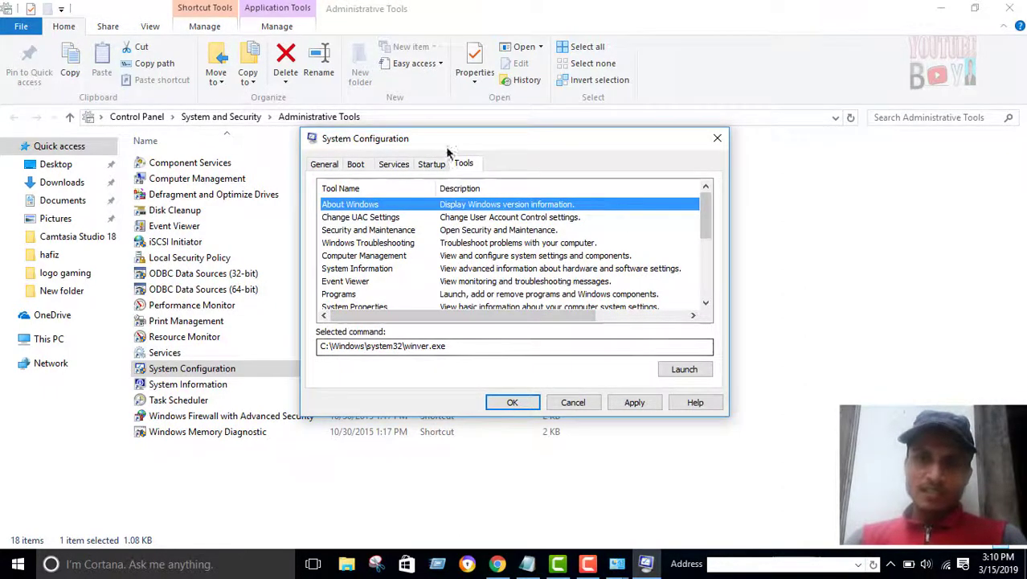
pyautogui.click(321, 167)
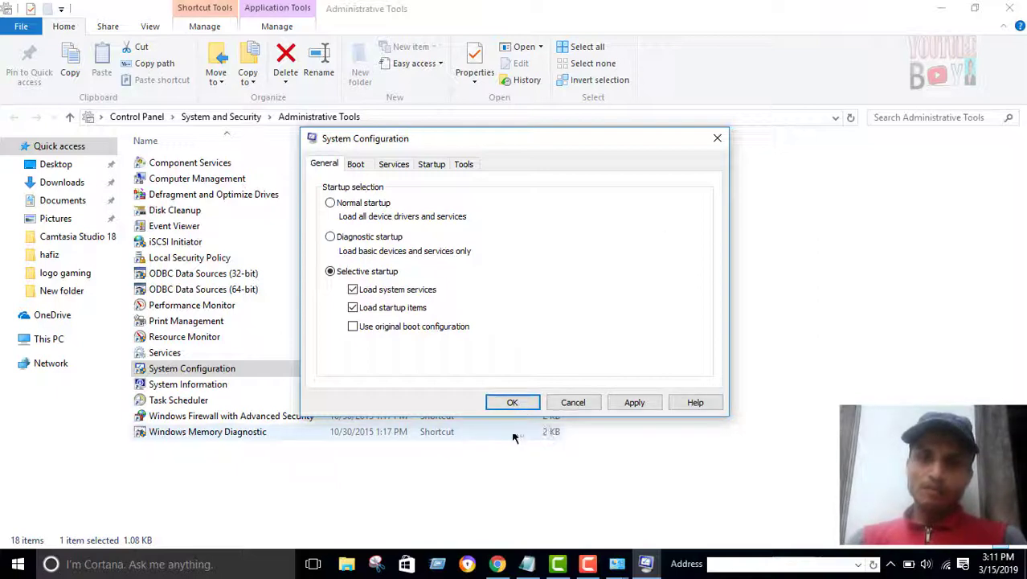
# Close System Configuration without applying its changes, and return to the desktop by minimizing Administrative Tools and closing Control Panel.
pyautogui.click(722, 142)
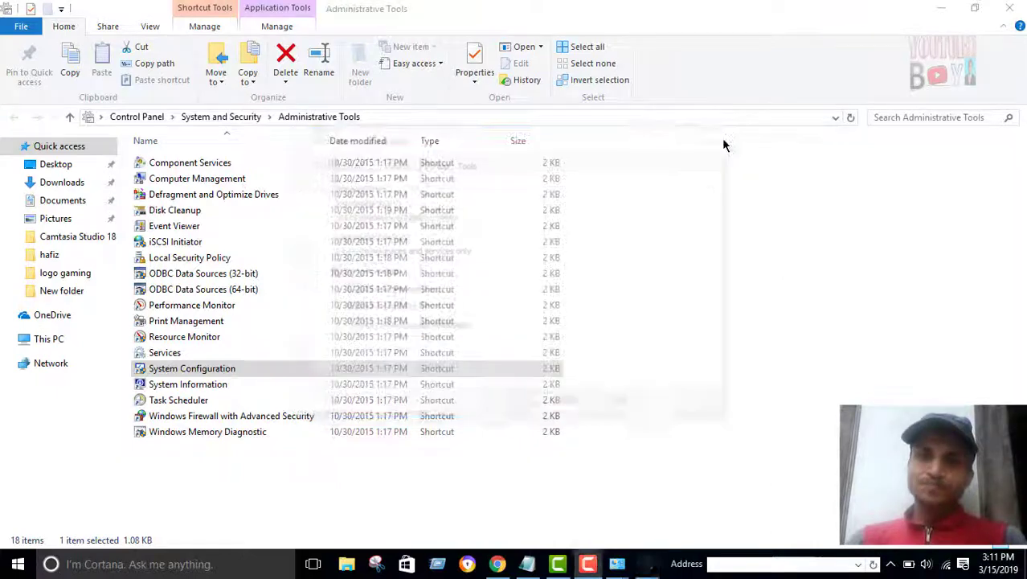
pyautogui.click(940, 7)
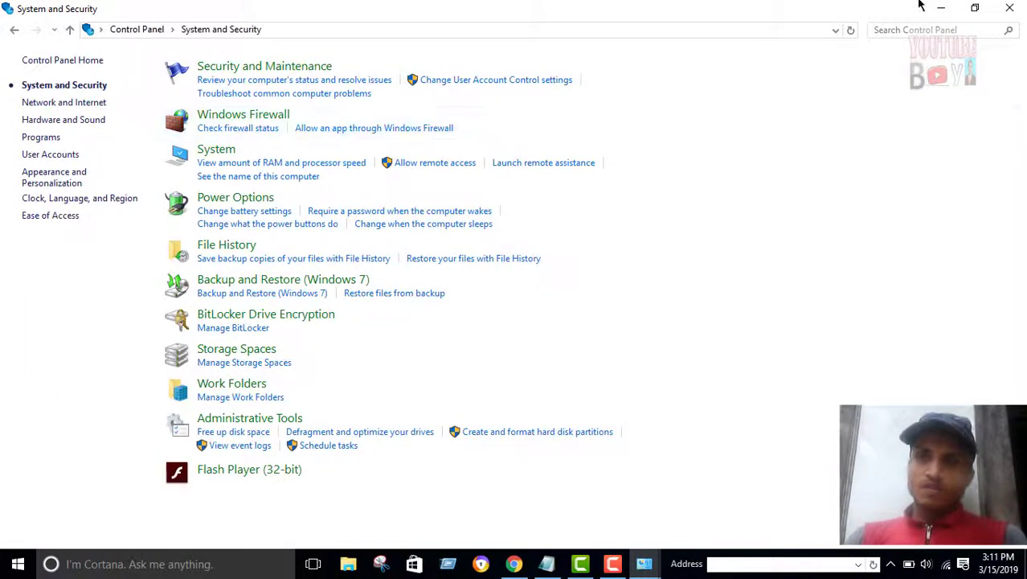
pyautogui.click(1009, 9)
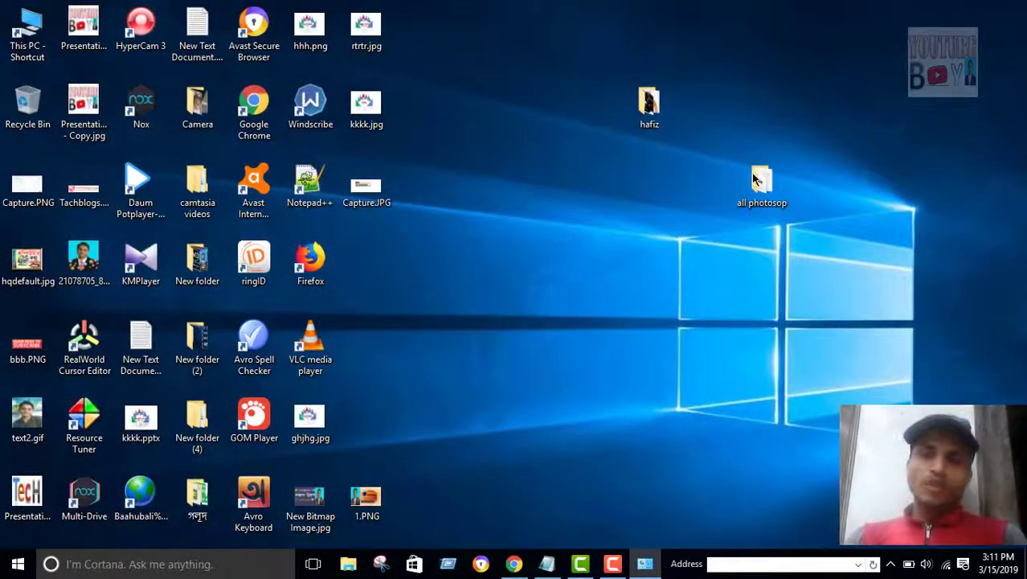